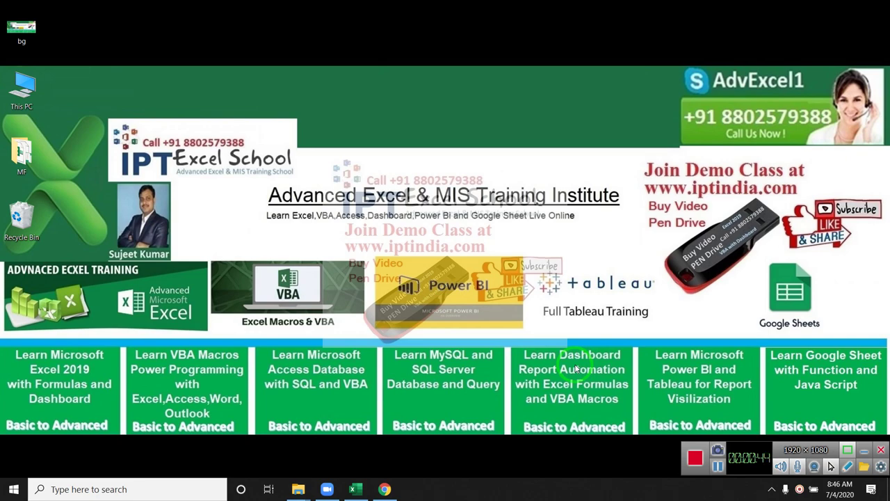
Restore the Excel workbook with the Stock, Date, Open and Close table and select a Stock cell
{"action": "left_click", "coordinate": [356, 492]}
{"action": "left_click", "coordinate": [87, 312]}
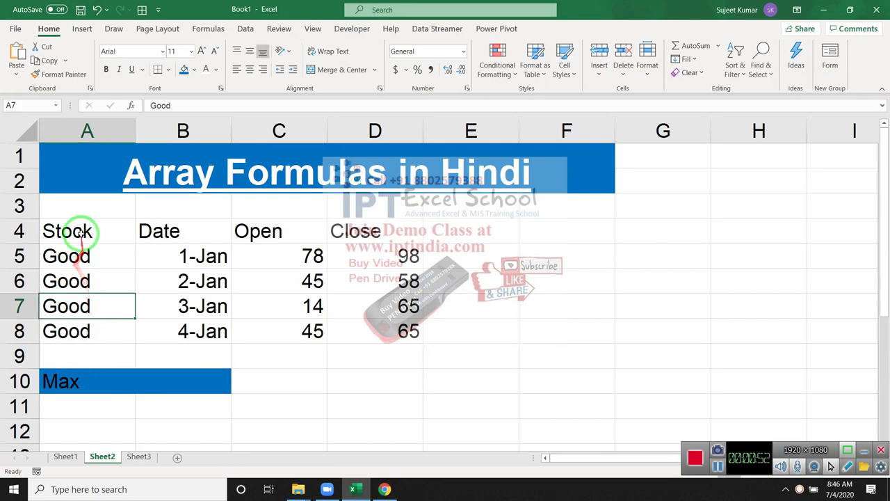
{"action": "left_click_drag", "start_coordinate": [79, 232], "coordinate": [76, 321]}
{"action": "left_click_drag", "start_coordinate": [146, 232], "coordinate": [161, 326]}
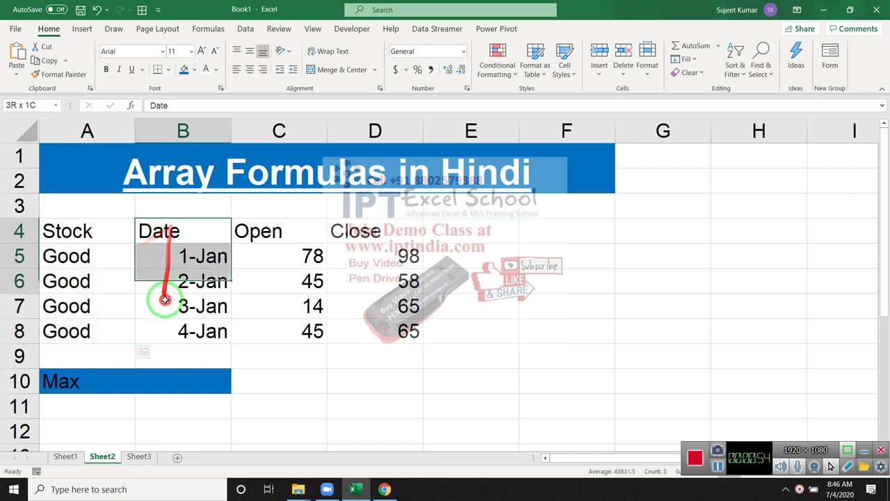
{"action": "left_click_drag", "start_coordinate": [276, 232], "coordinate": [267, 331]}
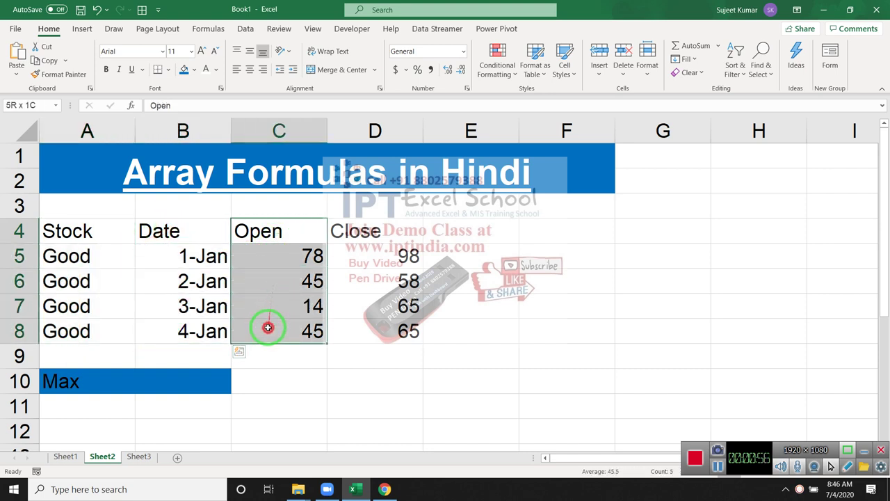
{"action": "left_click_drag", "start_coordinate": [355, 232], "coordinate": [368, 326]}
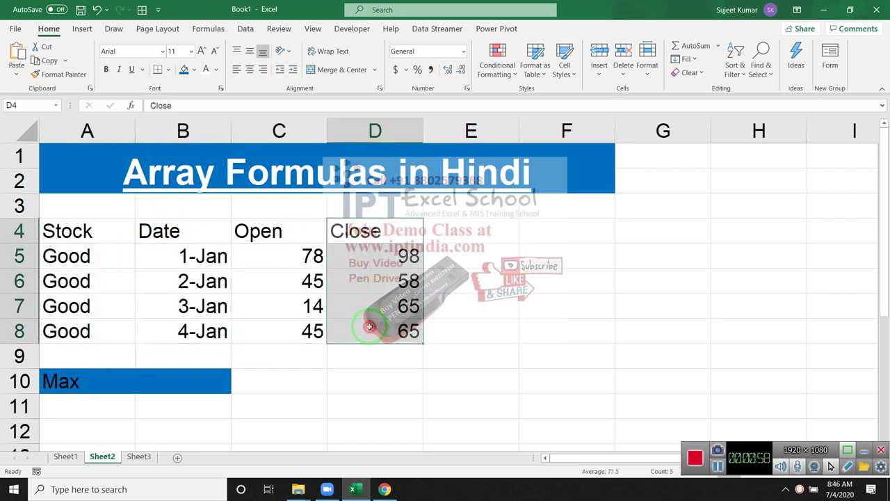
{"action": "left_click", "coordinate": [299, 257]}
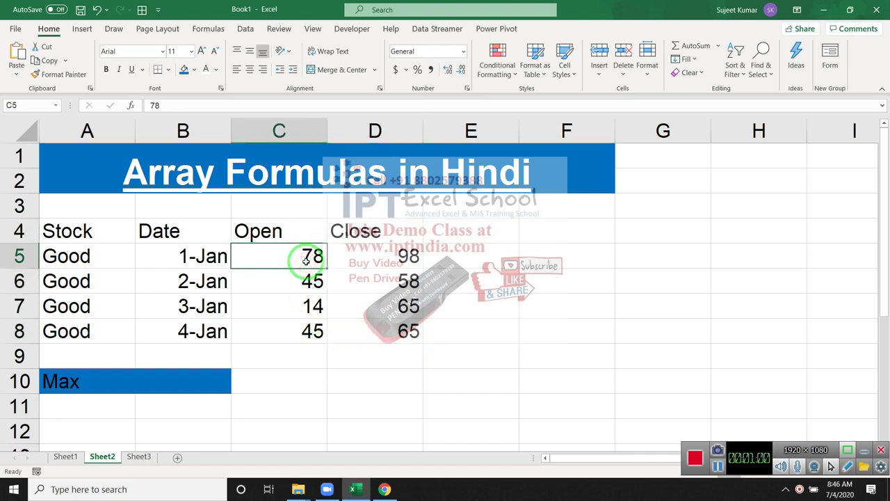
{"action": "left_click", "coordinate": [67, 265]}
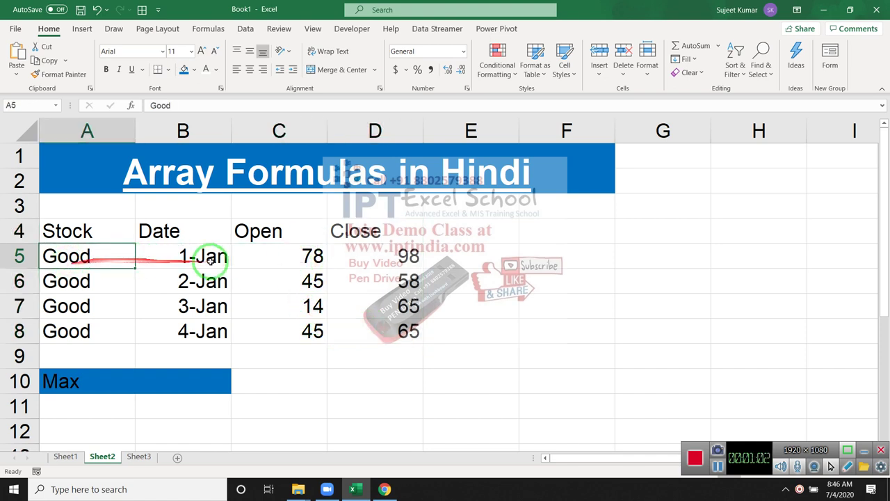
{"action": "left_click", "coordinate": [264, 263]}
{"action": "left_click", "coordinate": [335, 256]}
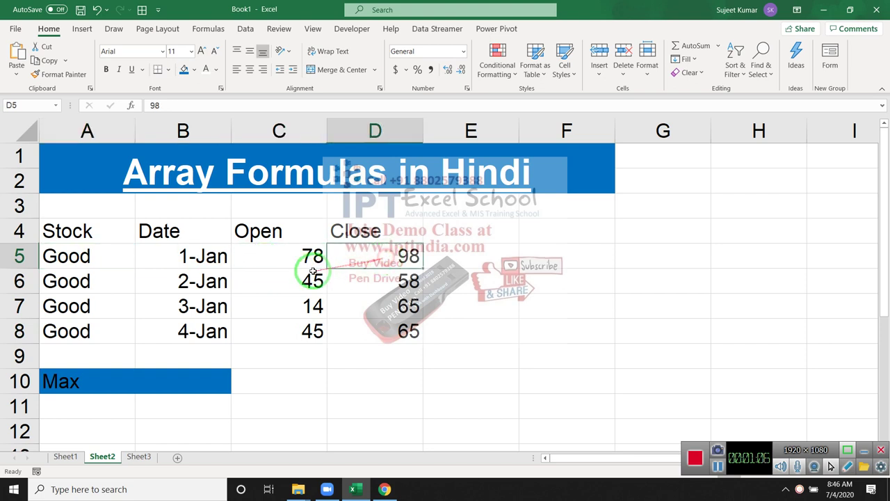
{"action": "left_click", "coordinate": [311, 277]}
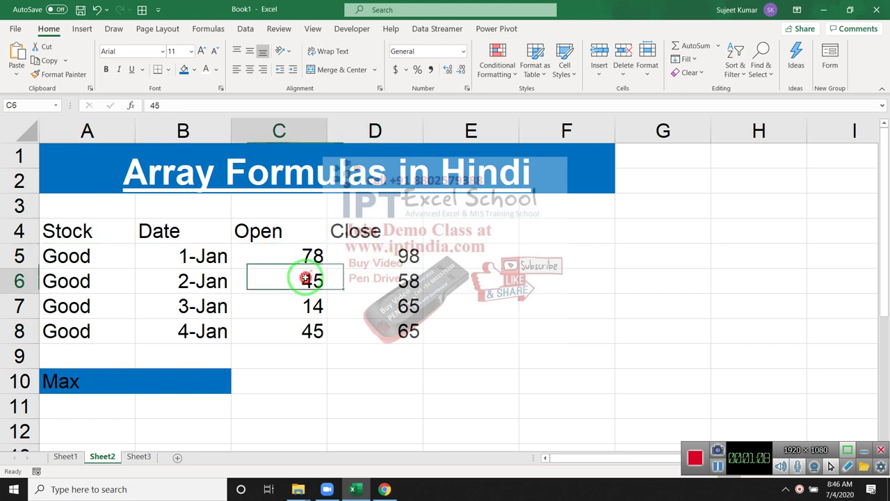
{"action": "left_click", "coordinate": [352, 261]}
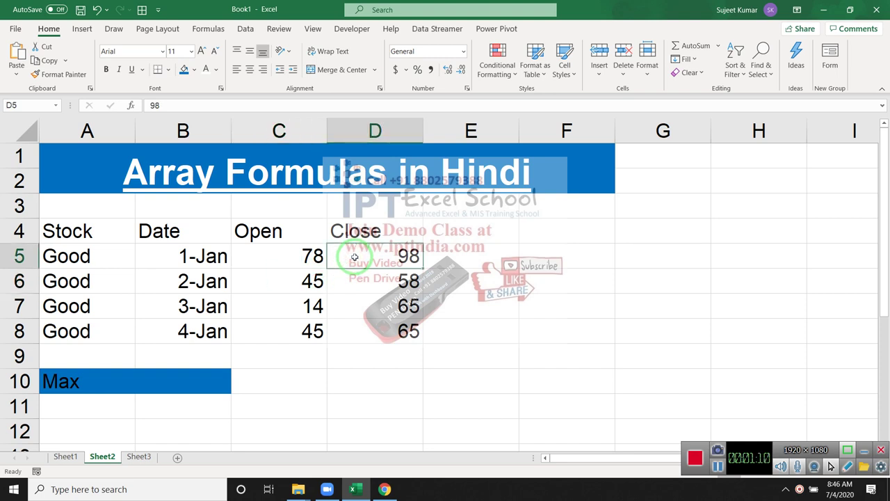
{"action": "left_click", "coordinate": [159, 378]}
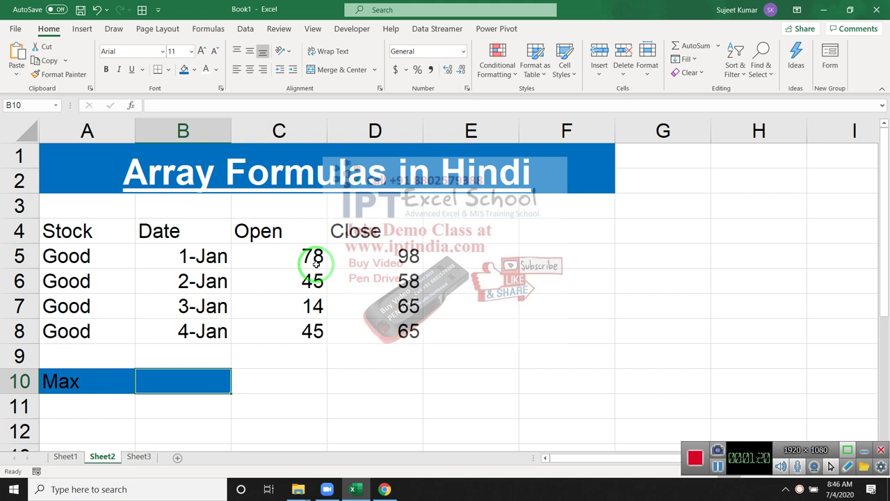
{"action": "left_click", "coordinate": [190, 412]}
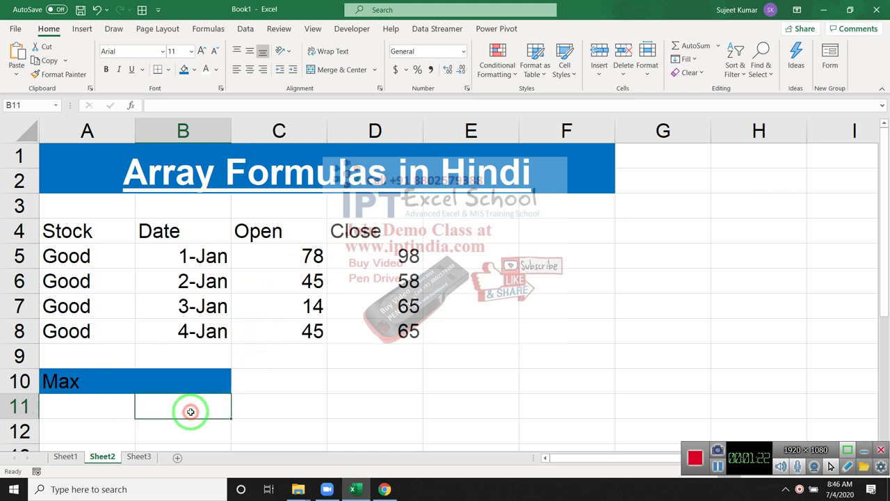
{"action": "left_click", "coordinate": [449, 256]}
{"action": "left_click", "coordinate": [452, 231]}
{"action": "type", "text": "Cha"}
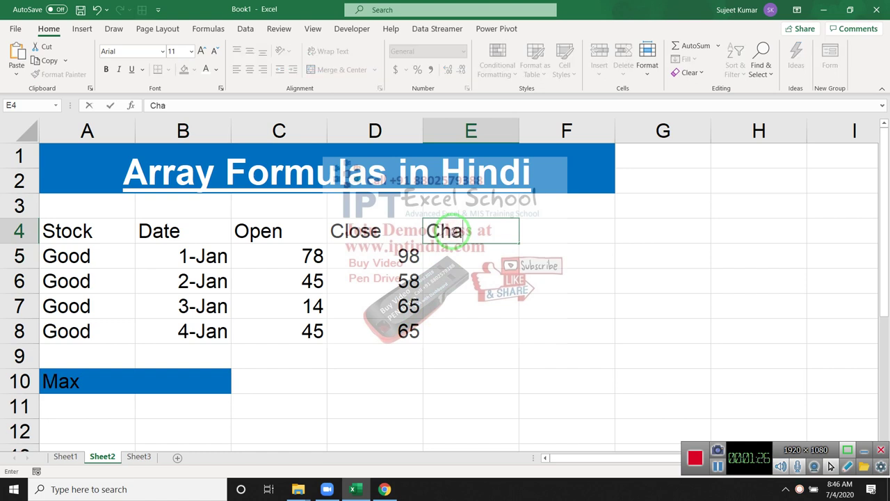
{"action": "type", "text": "nge"}
{"action": "key", "text": "Return"}
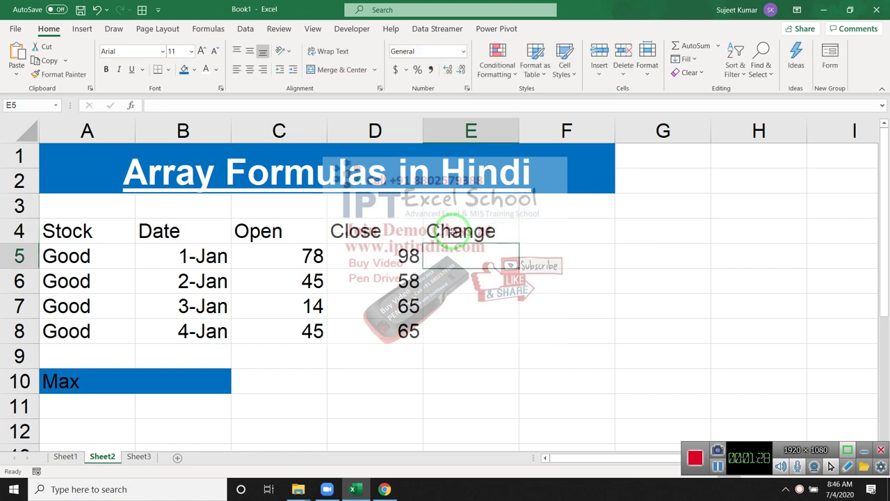
{"action": "type", "text": "=D5"}
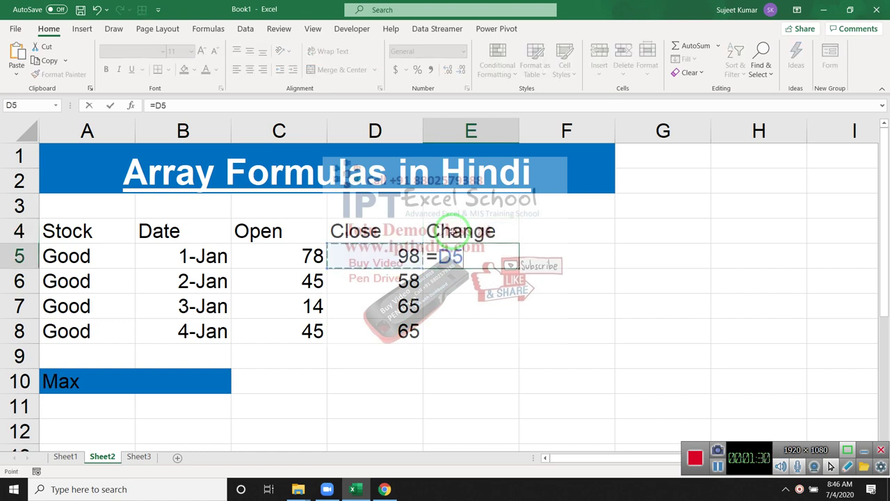
{"action": "type", "text": "-"}
{"action": "key", "text": "Left"}
{"action": "key", "text": "Left"}
{"action": "key", "text": "Return"}
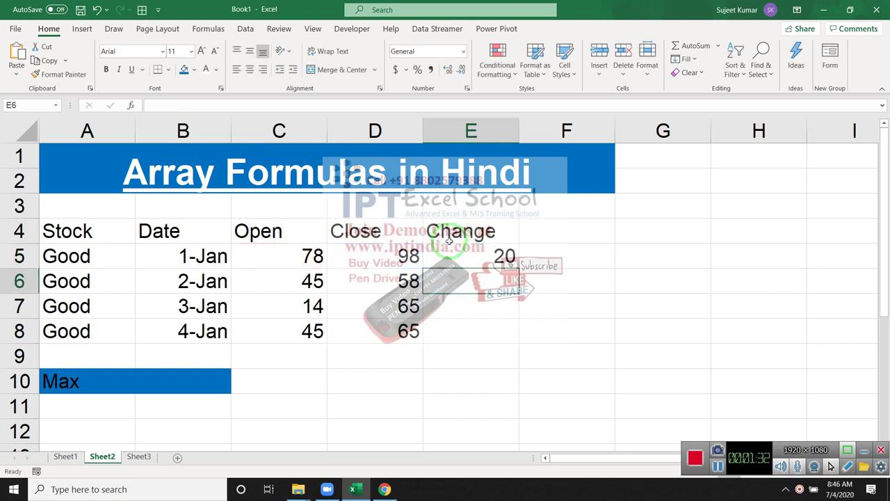
{"action": "left_click", "coordinate": [498, 251]}
{"action": "left_click_drag", "start_coordinate": [518, 269], "coordinate": [502, 327]}
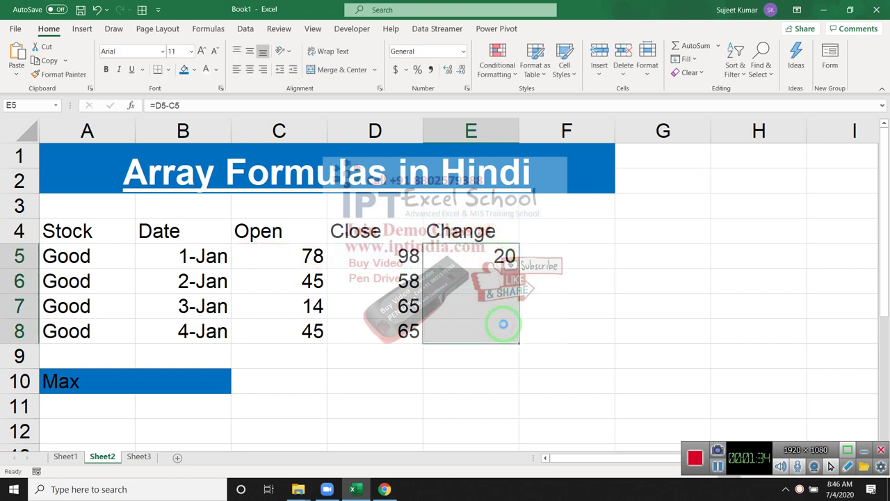
{"action": "left_click", "coordinate": [480, 364]}
{"action": "type", "text": "="}
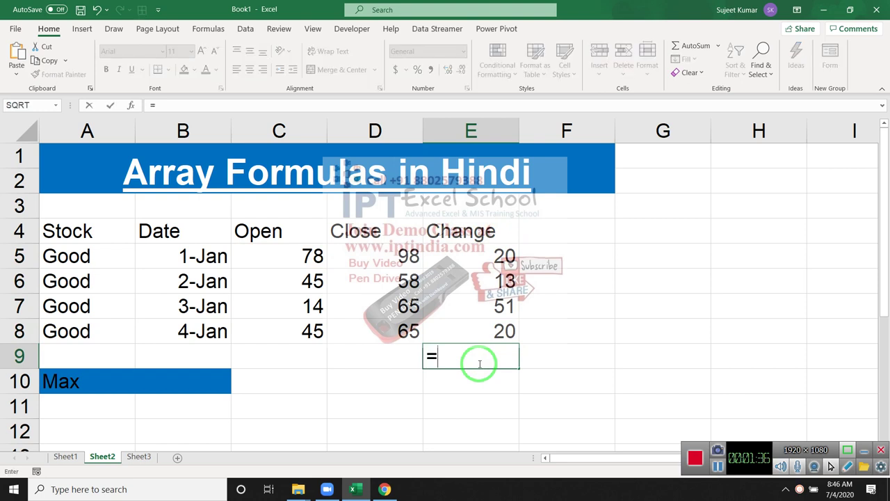
{"action": "type", "text": "ma"}
{"action": "key", "text": "Down"}
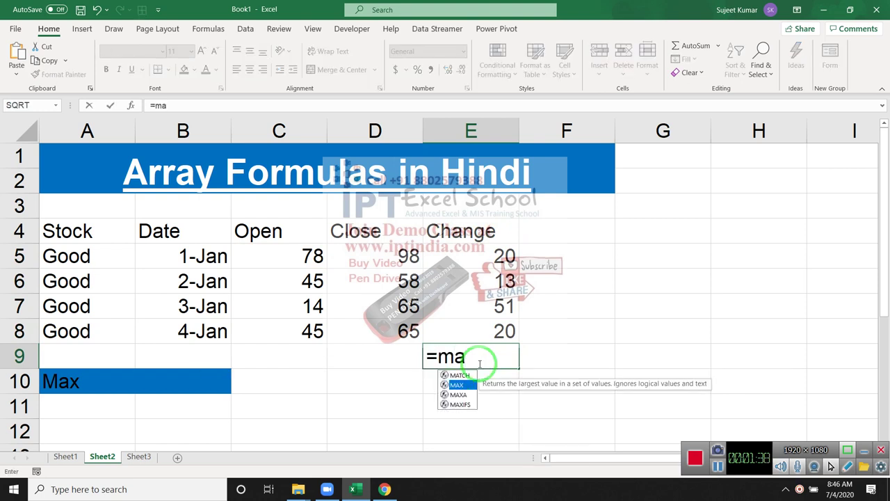
{"action": "key", "text": "Tab"}
{"action": "key", "text": "Up"}
{"action": "key", "text": "shift+Up"}
{"action": "key", "text": "shift+Up"}
{"action": "key", "text": "shift+Up"}
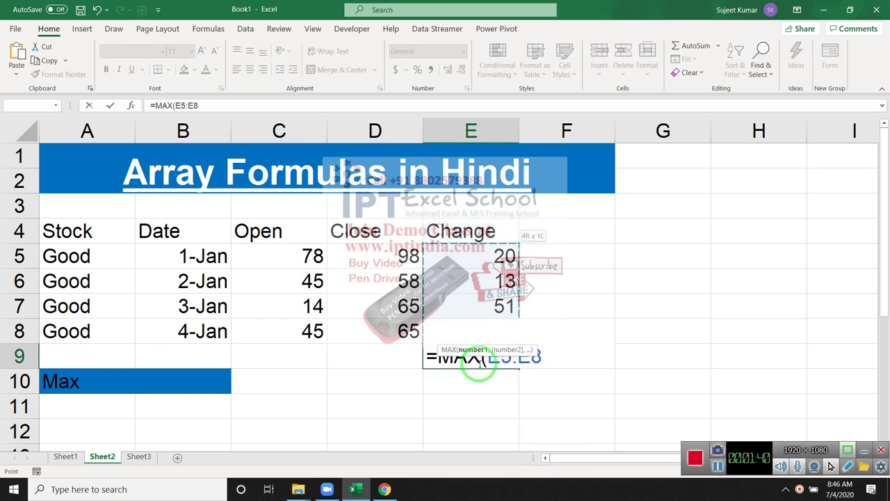
{"action": "key", "text": "Return"}
{"action": "left_click_drag", "start_coordinate": [459, 231], "coordinate": [468, 355]}
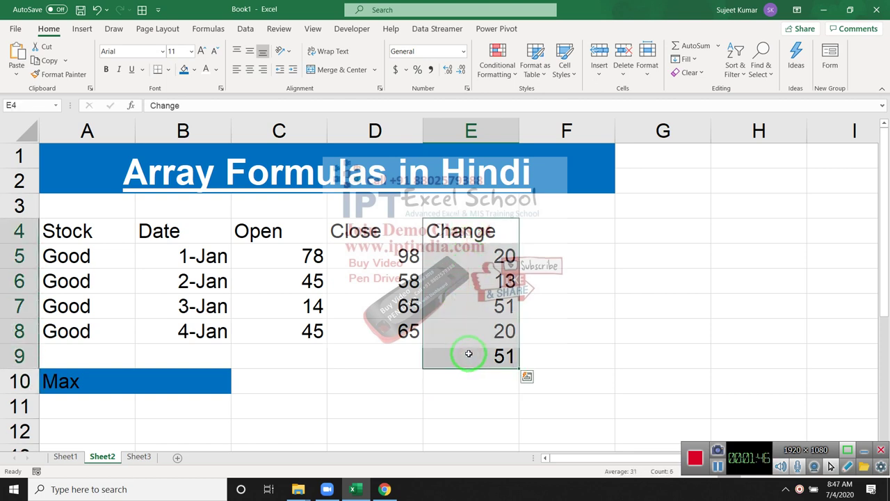
{"action": "key", "text": "Delete"}
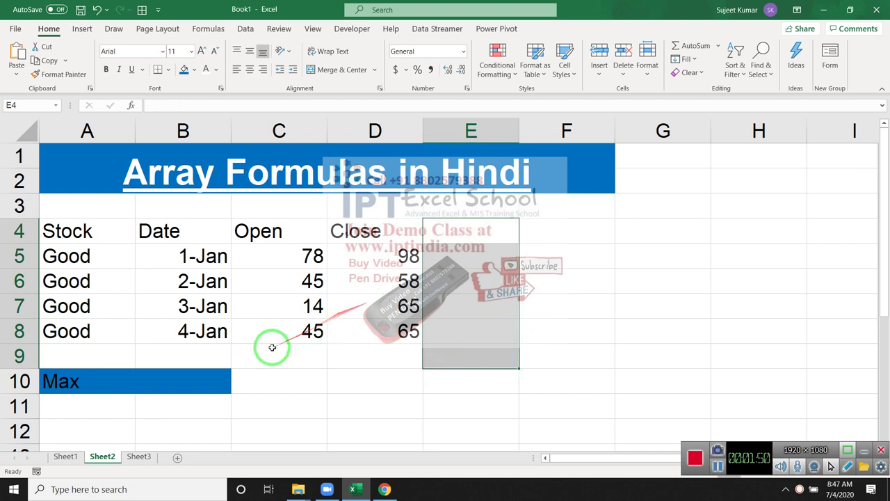
Type =MAX(D5:D8-C5:C8) into B10 beside Max, subtracting Open from Close
{"action": "left_click", "coordinate": [160, 383]}
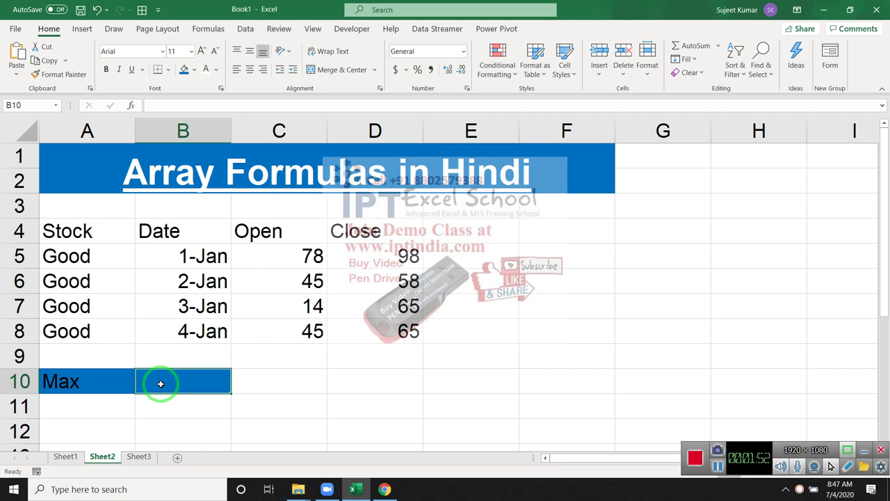
{"action": "type", "text": "="}
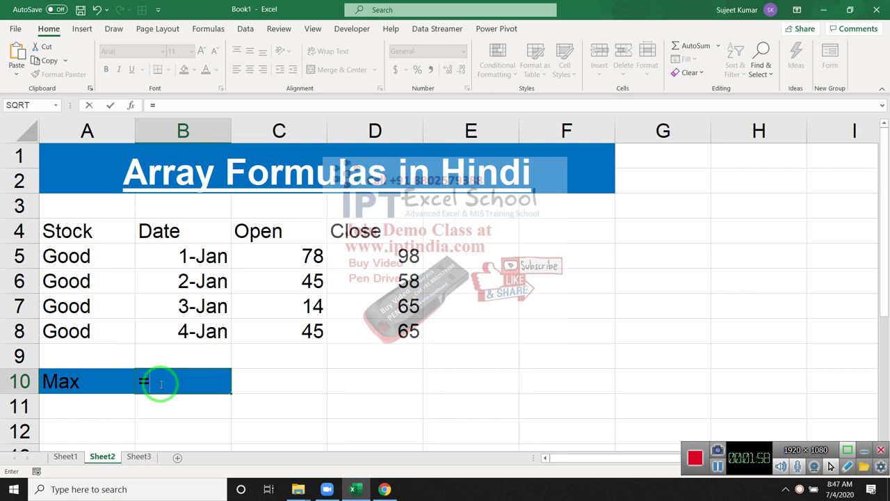
{"action": "type", "text": "max"}
{"action": "key", "text": "Tab"}
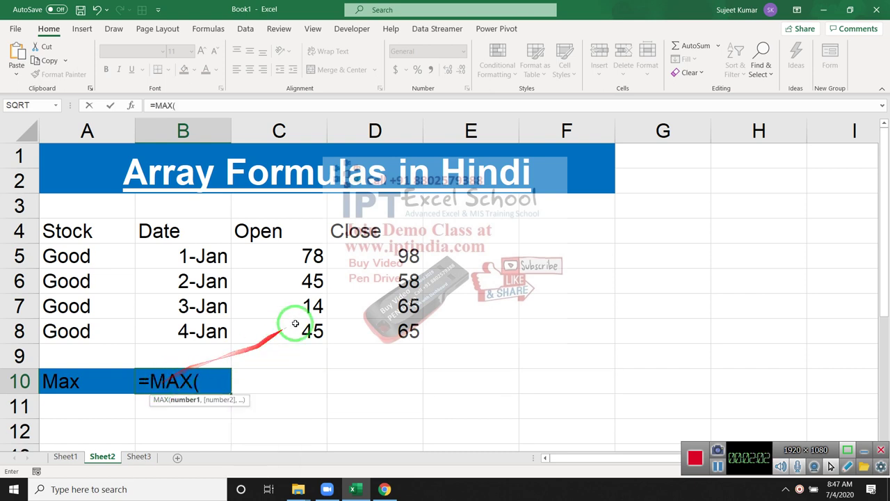
{"action": "left_click_drag", "start_coordinate": [389, 256], "coordinate": [383, 330]}
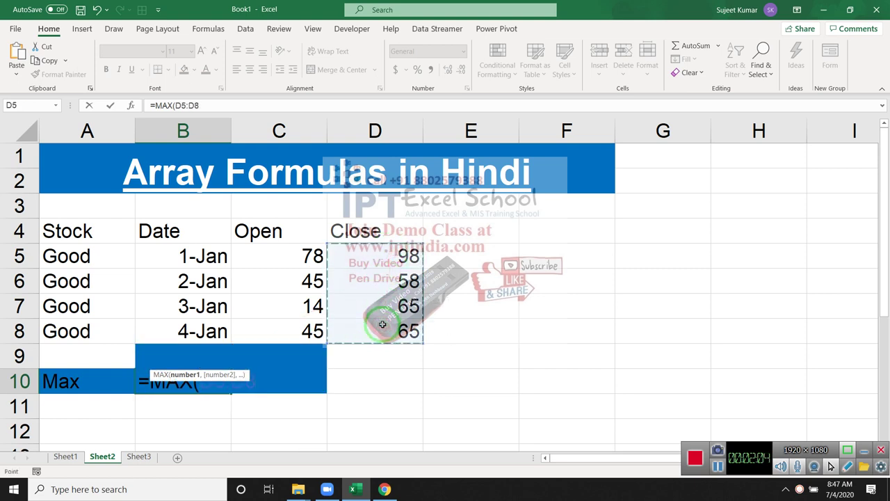
{"action": "type", "text": "-"}
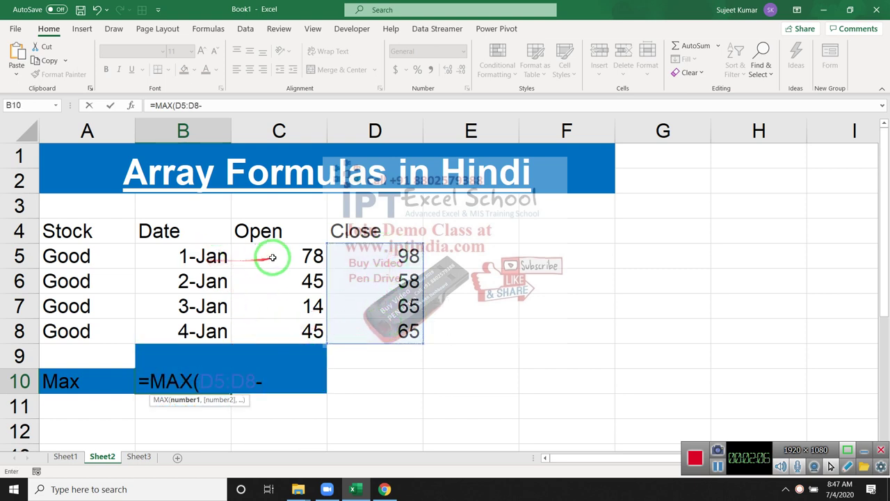
{"action": "left_click_drag", "start_coordinate": [272, 255], "coordinate": [283, 328]}
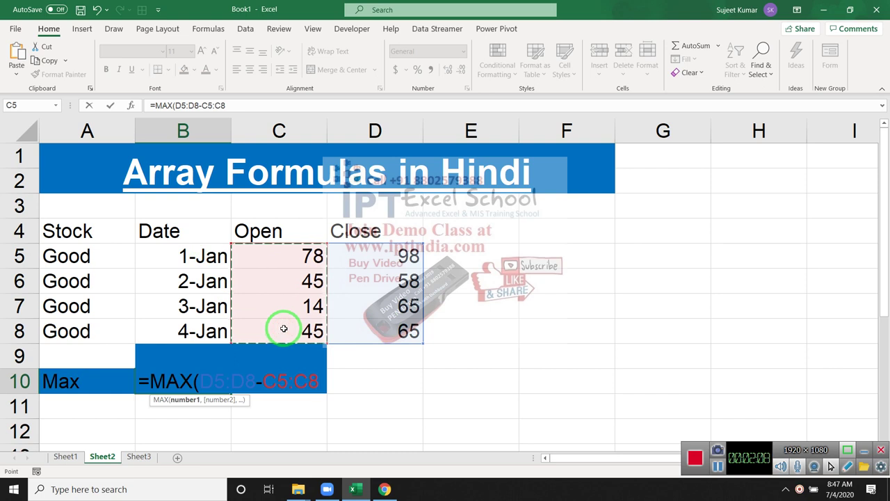
{"action": "left_click", "coordinate": [297, 391]}
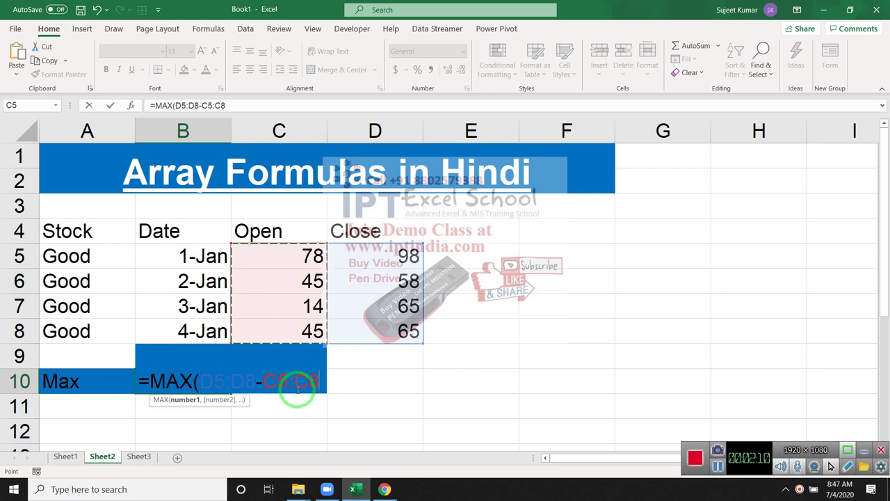
Close and enter the MAX formula in B10, then set B10's fill to No Fill
{"action": "type", "text": ")"}
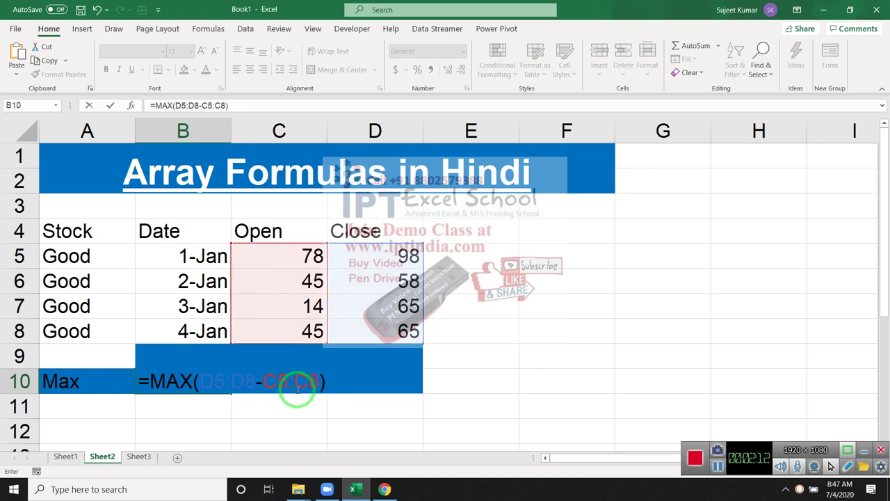
{"action": "key", "text": "Return"}
{"action": "key", "text": "Up"}
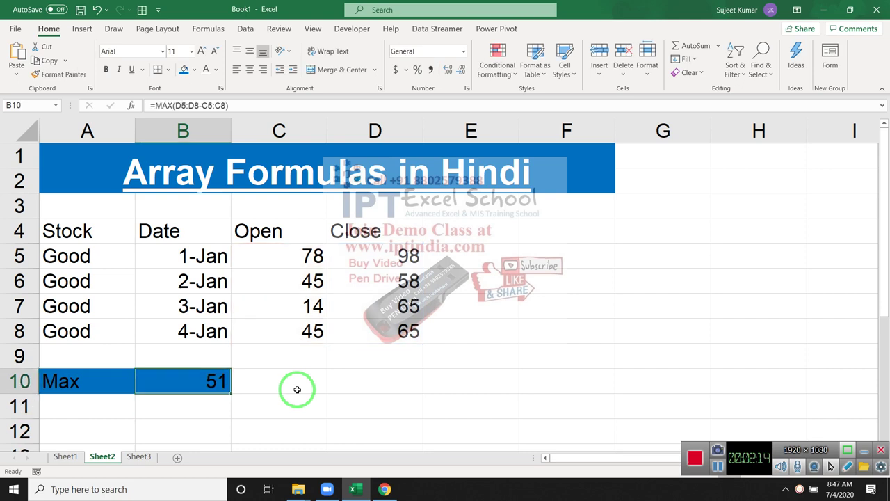
{"action": "left_click", "coordinate": [196, 70]}
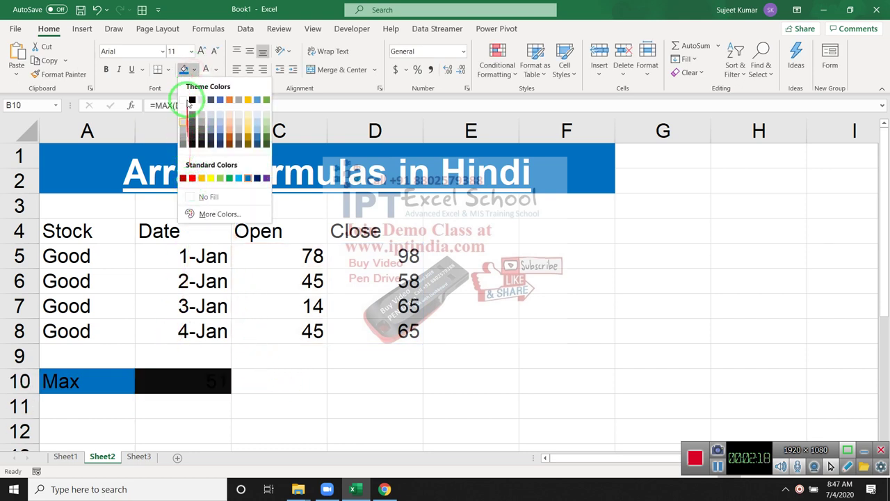
{"action": "left_click", "coordinate": [208, 197]}
Re-enter B10 as the array formula {=MAX(D5:D8-C5:C8)}, returning 51
{"action": "double_click", "coordinate": [165, 376]}
{"action": "left_click", "coordinate": [211, 384]}
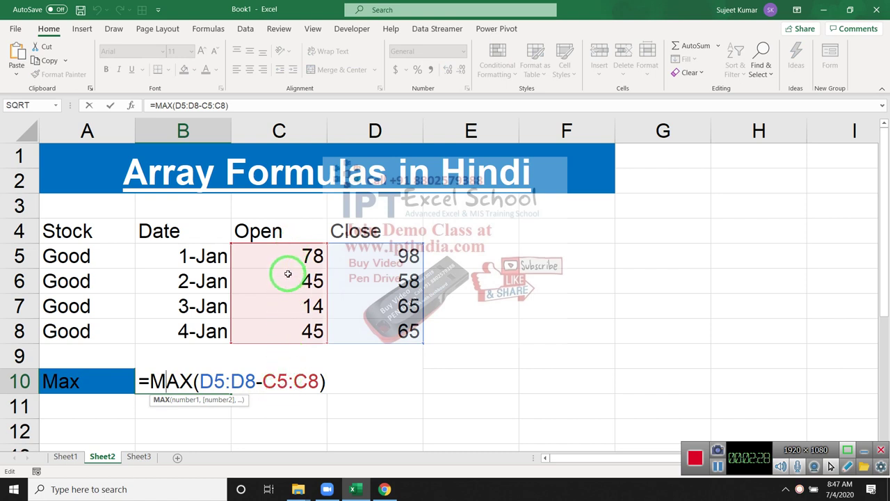
{"action": "key", "text": "ctrl+shift+Return"}
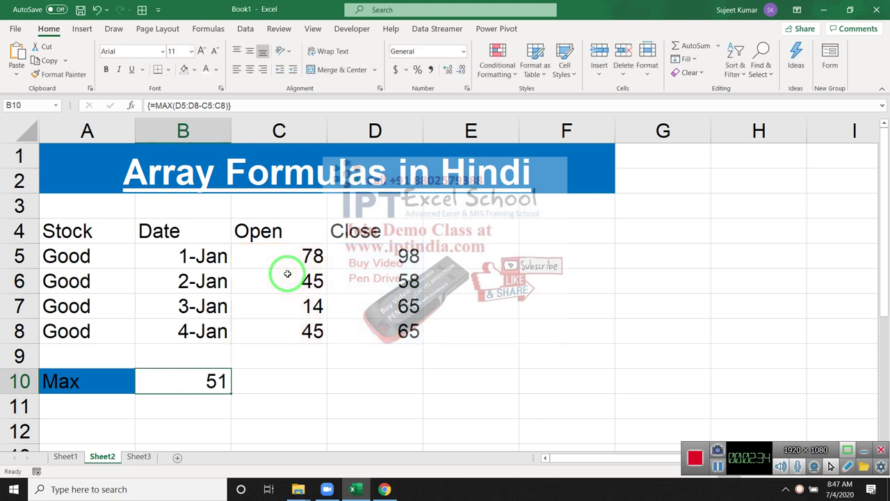
{"action": "left_click", "coordinate": [447, 300]}
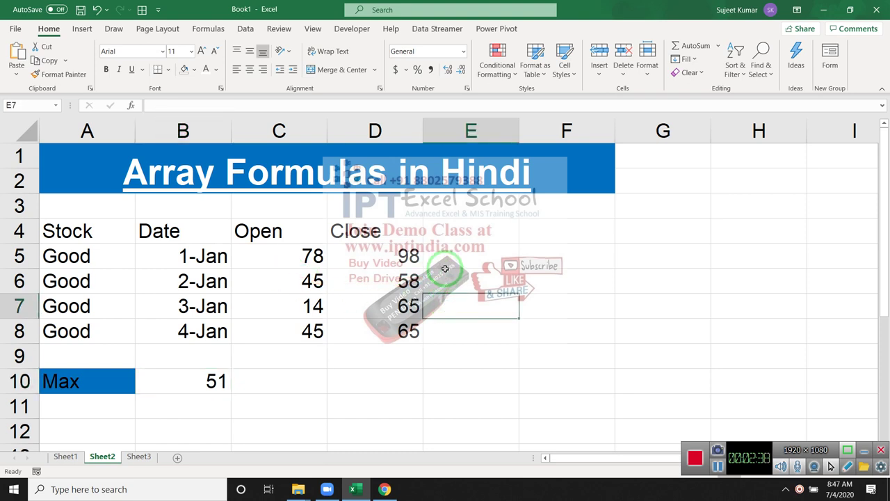
Enter =MIN(D5:D8-C5:C8) in B11 as an array formula with Ctrl+Shift+Enter
{"action": "left_click", "coordinate": [214, 395]}
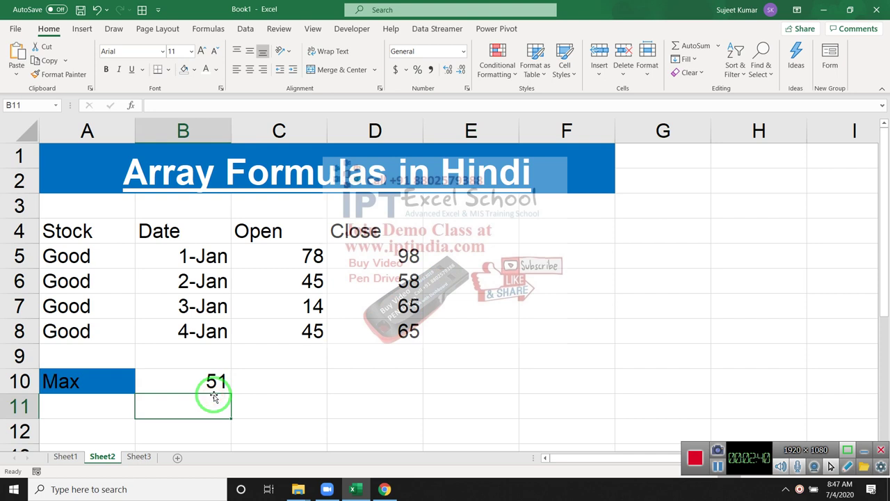
{"action": "type", "text": "=min"}
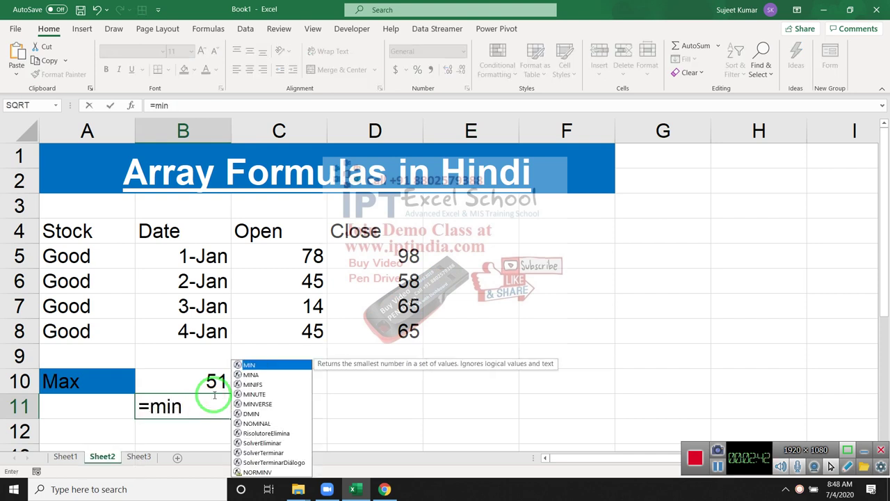
{"action": "key", "text": "Tab"}
{"action": "left_click_drag", "start_coordinate": [251, 398], "coordinate": [371, 306]}
{"action": "left_click_drag", "start_coordinate": [383, 256], "coordinate": [386, 326]}
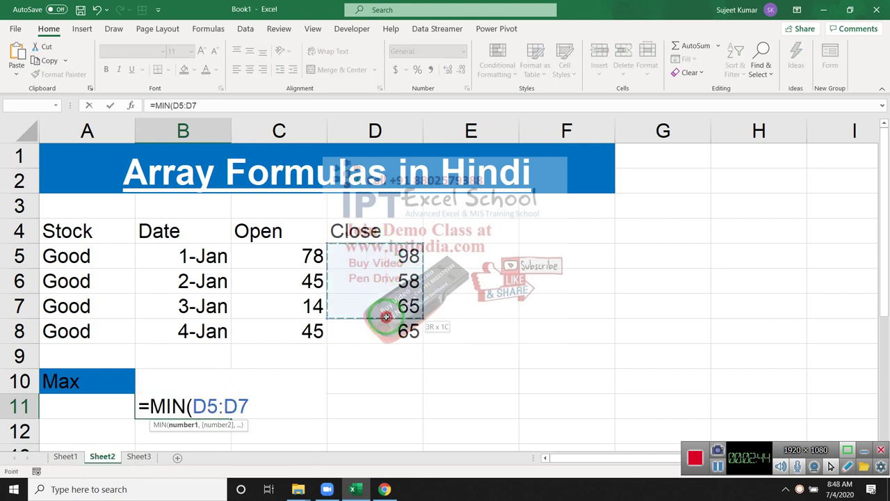
{"action": "type", "text": "-"}
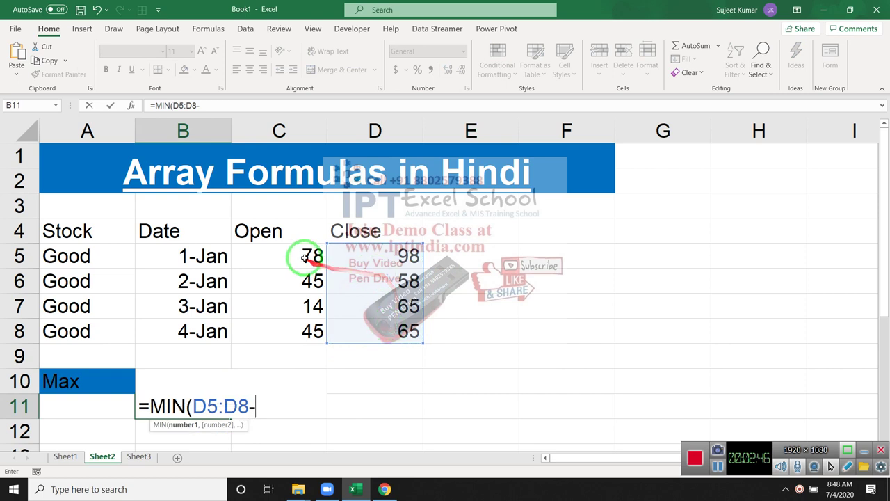
{"action": "left_click_drag", "start_coordinate": [298, 256], "coordinate": [295, 333]}
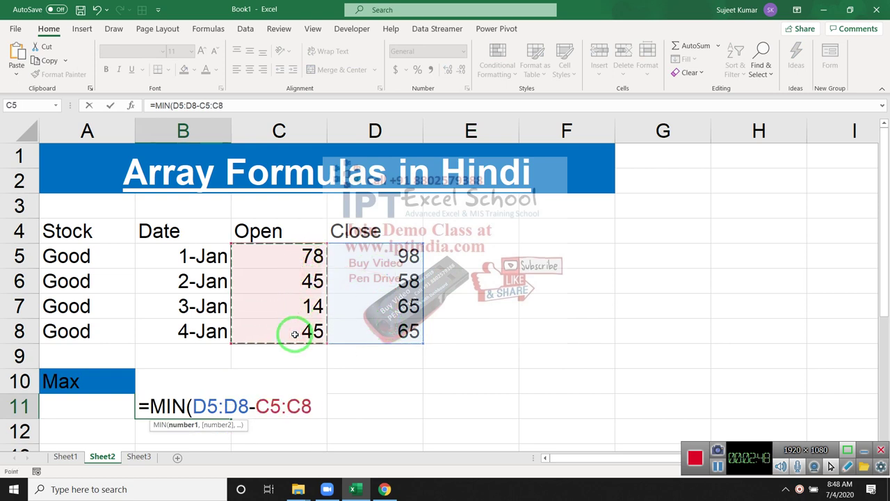
{"action": "type", "text": ")"}
{"action": "key", "text": "ctrl+shift+Return"}
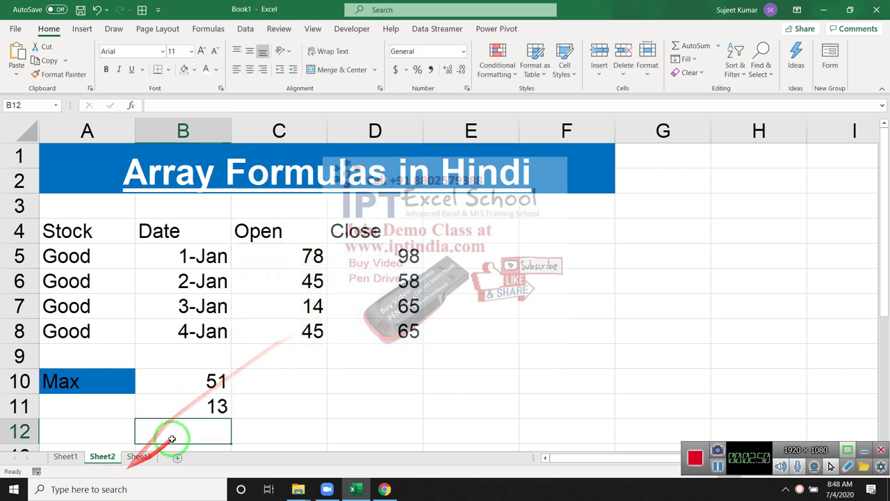
Check B11's array formula result of 13, then move to C10
{"action": "double_click", "coordinate": [183, 407]}
{"action": "key", "text": "Escape"}
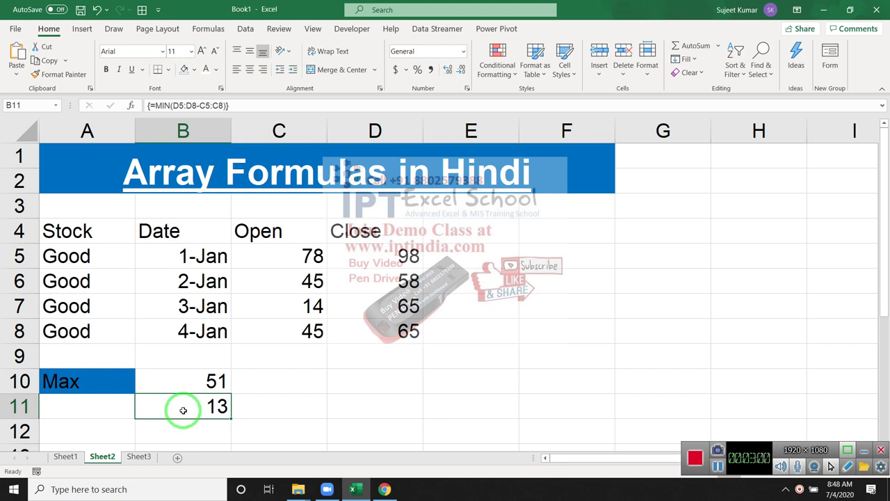
{"action": "key", "text": "Up"}
{"action": "key", "text": "Right"}
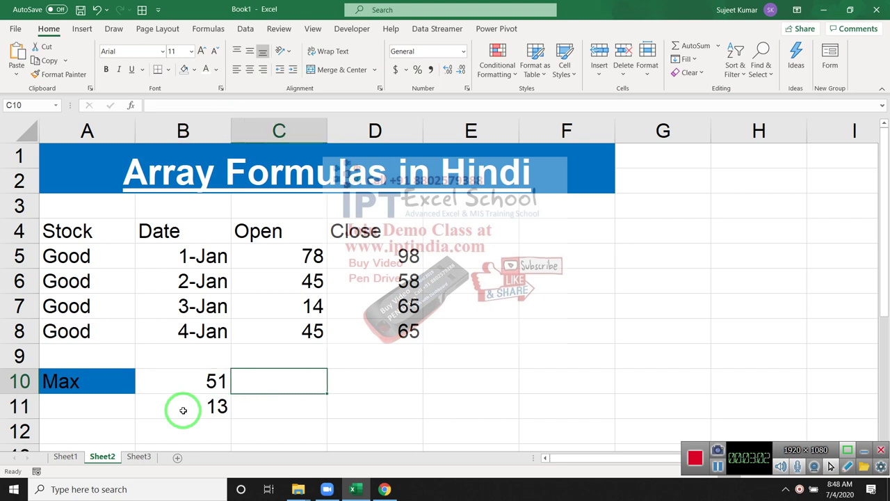
Start a SUMPRODUCT formula in C10, correcting the mistakenly chosen SUBTOTAL function
{"action": "type", "text": "=sub"}
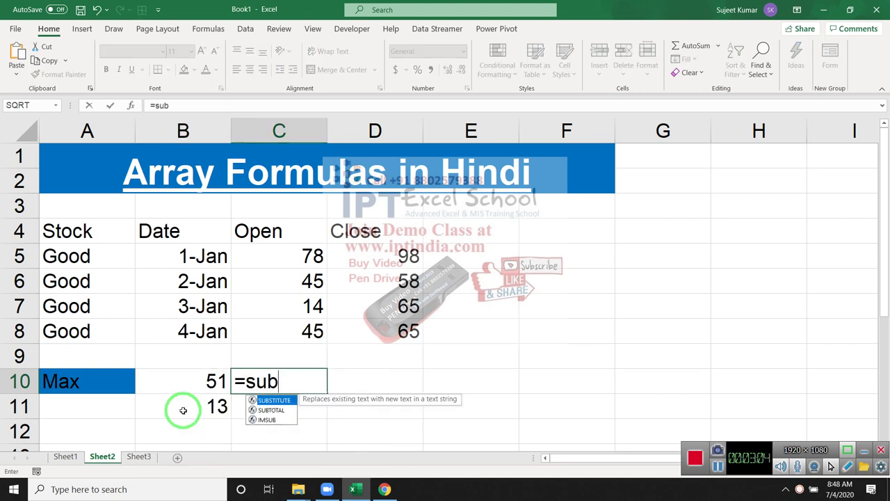
{"action": "key", "text": "Down"}
{"action": "key", "text": "Tab"}
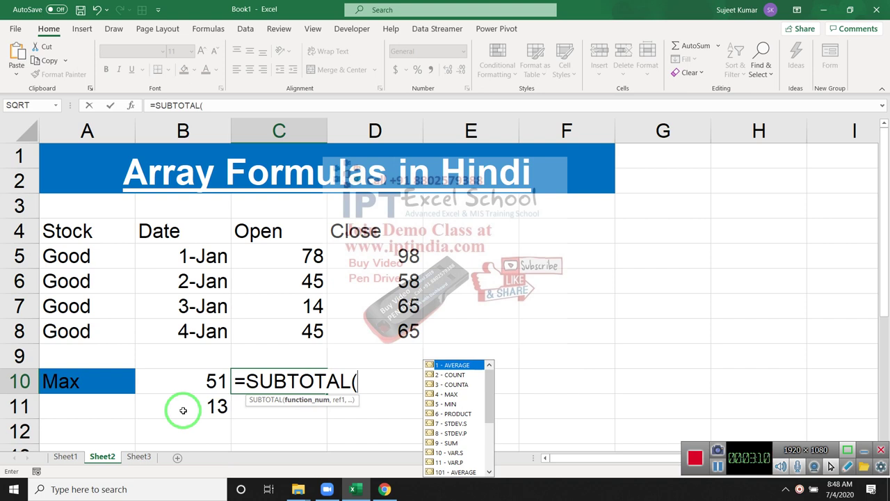
{"action": "key", "text": "BackSpace"}
{"action": "key", "text": "BackSpace"}
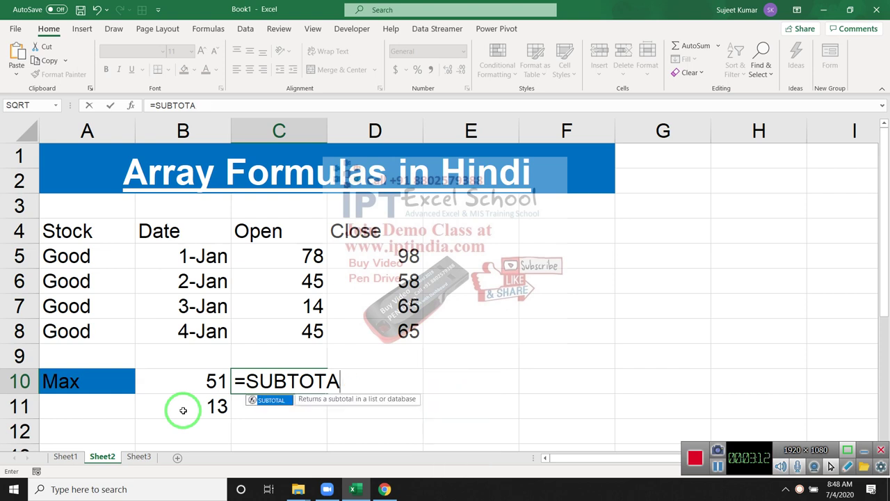
{"action": "key", "text": "BackSpace"}
{"action": "key", "text": "BackSpace"}
{"action": "key", "text": "BackSpace"}
{"action": "key", "text": "BackSpace"}
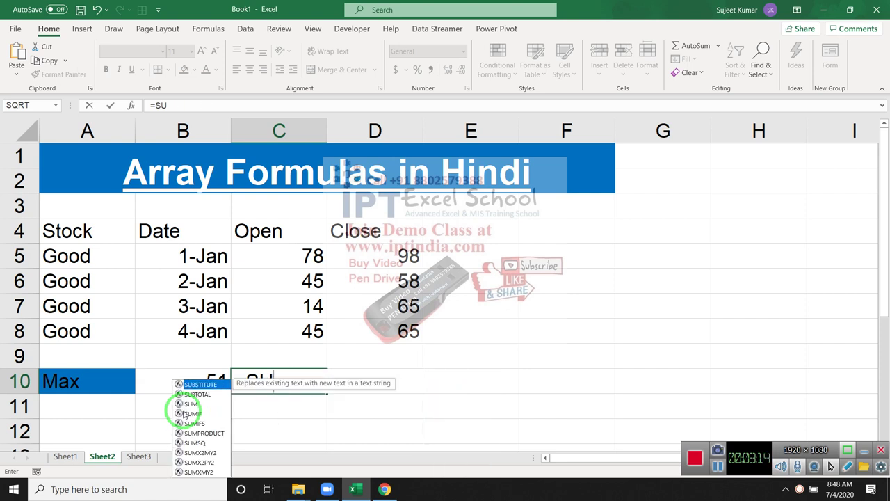
{"action": "type", "text": "mp"}
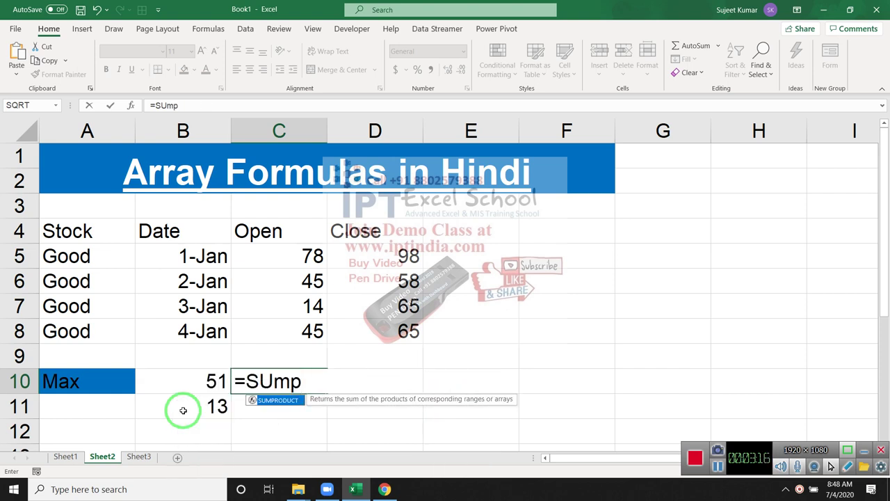
{"action": "key", "text": "Tab"}
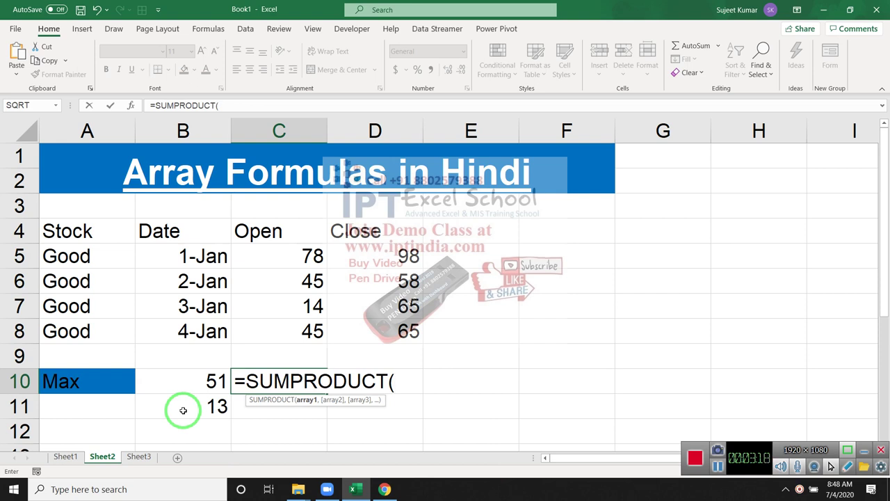
Complete and enter =SUMPRODUCT(D5:D8-C5:C8) in C10, then reopen it for editing
{"action": "left_click_drag", "start_coordinate": [393, 304], "coordinate": [393, 330]}
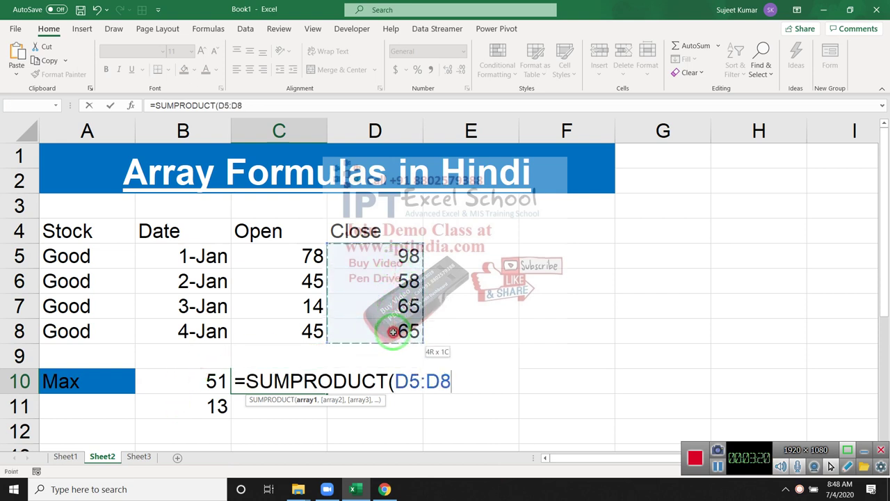
{"action": "type", "text": "-"}
{"action": "left_click_drag", "start_coordinate": [299, 257], "coordinate": [288, 330]}
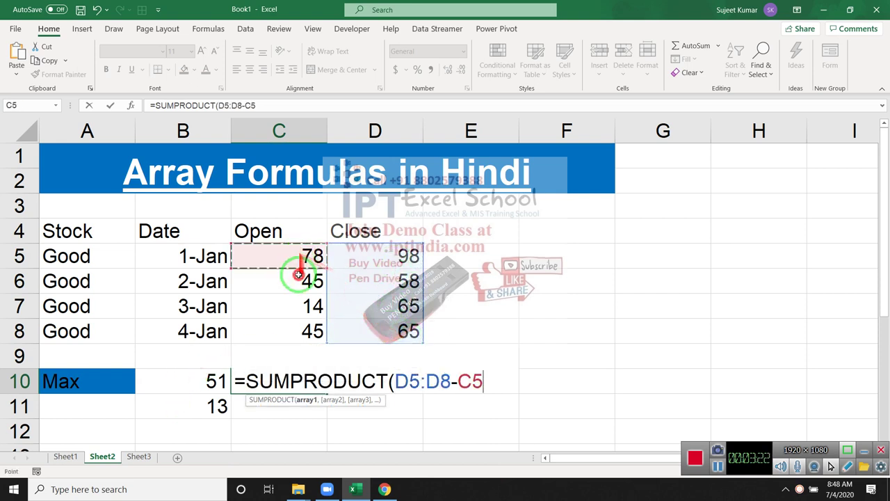
{"action": "type", "text": ")"}
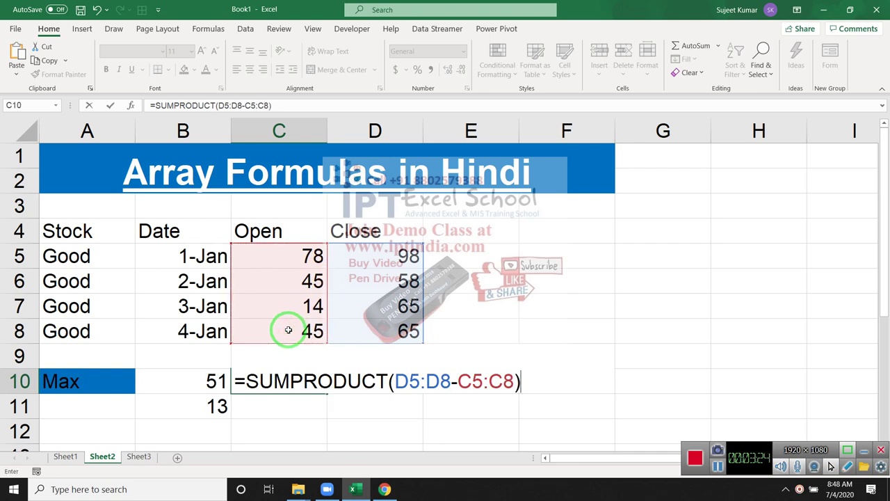
{"action": "key", "text": "Return"}
{"action": "key", "text": "Up"}
{"action": "key", "text": "F2"}
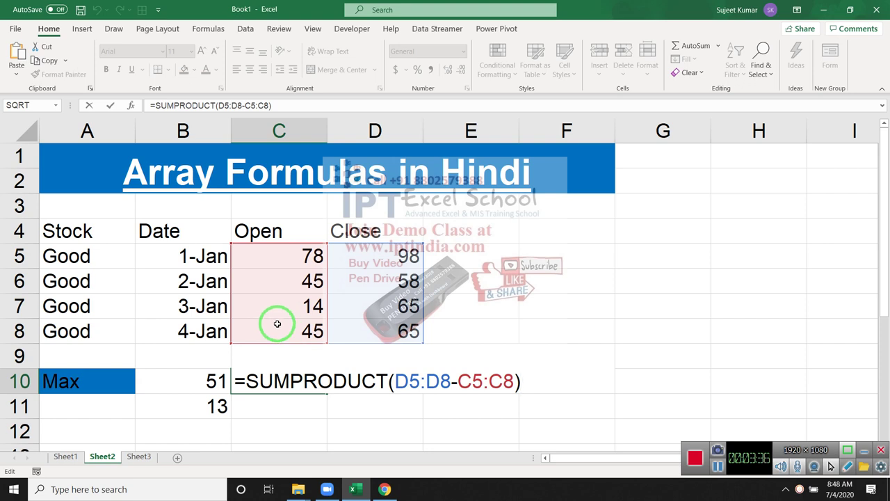
{"action": "left_click", "coordinate": [393, 381]}
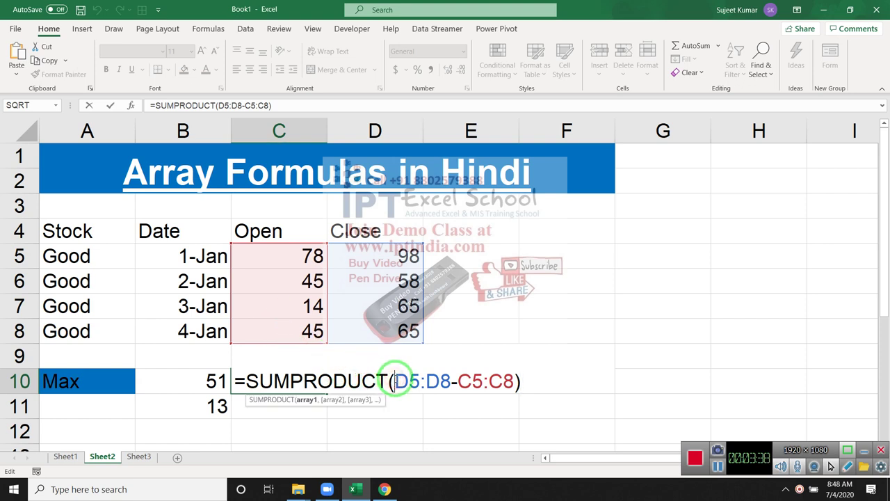
{"action": "type", "text": "max"}
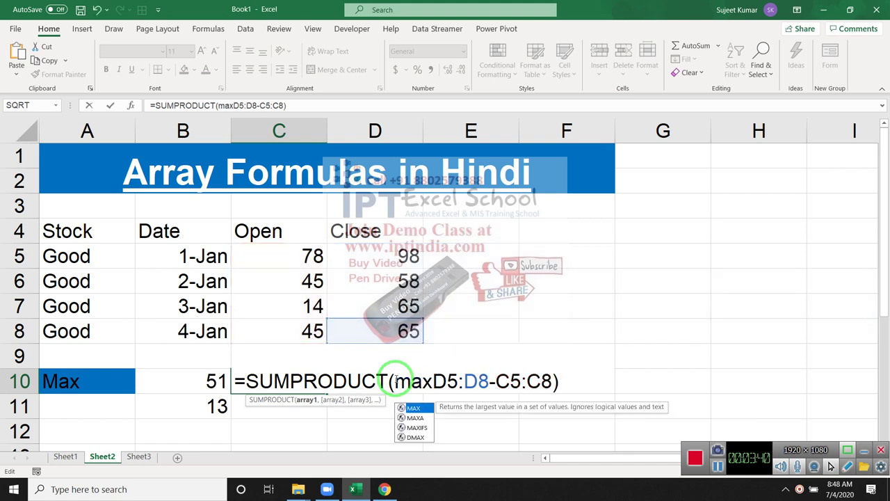
{"action": "key", "text": "Tab"}
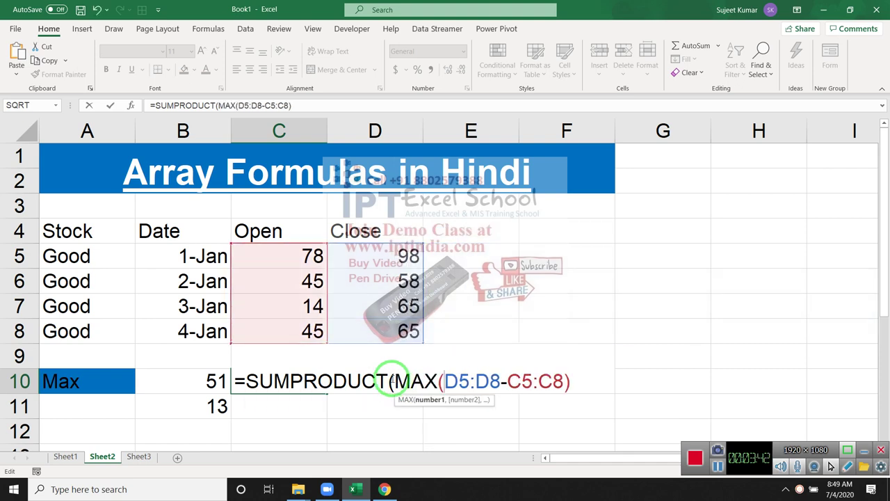
{"action": "key", "text": "Escape"}
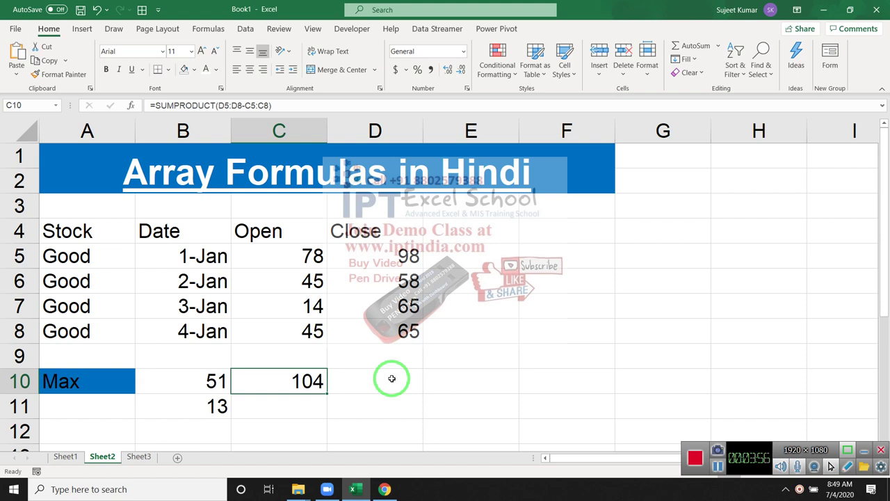
{"action": "left_click", "coordinate": [420, 259]}
{"action": "left_click_drag", "start_coordinate": [452, 257], "coordinate": [443, 326]}
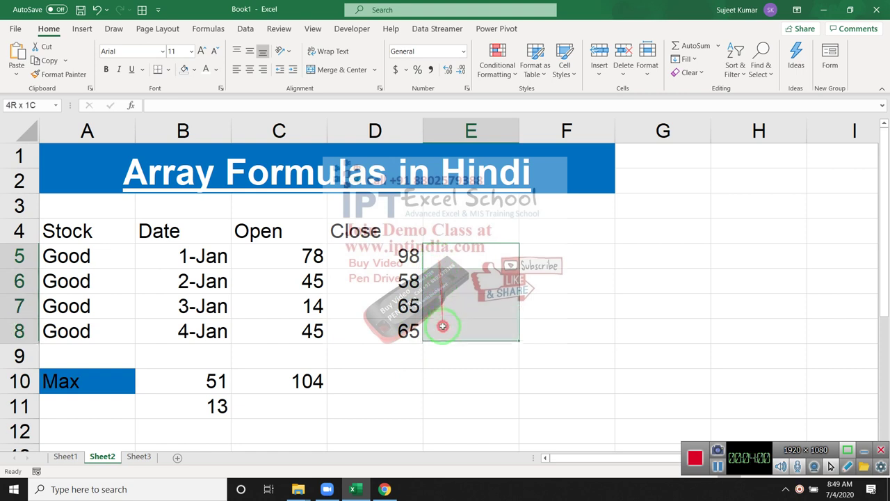